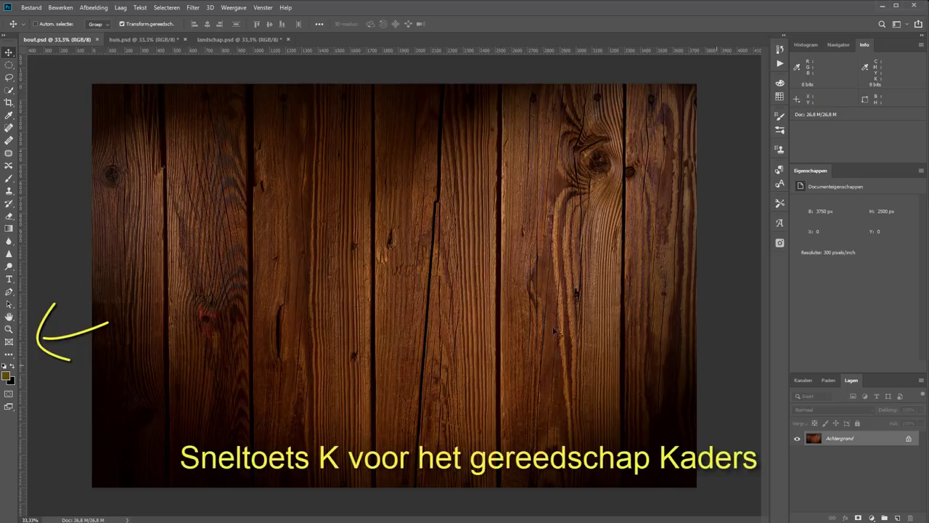
Step: Activate the Frame tool on the hout.psd wood-plank document
key("k")
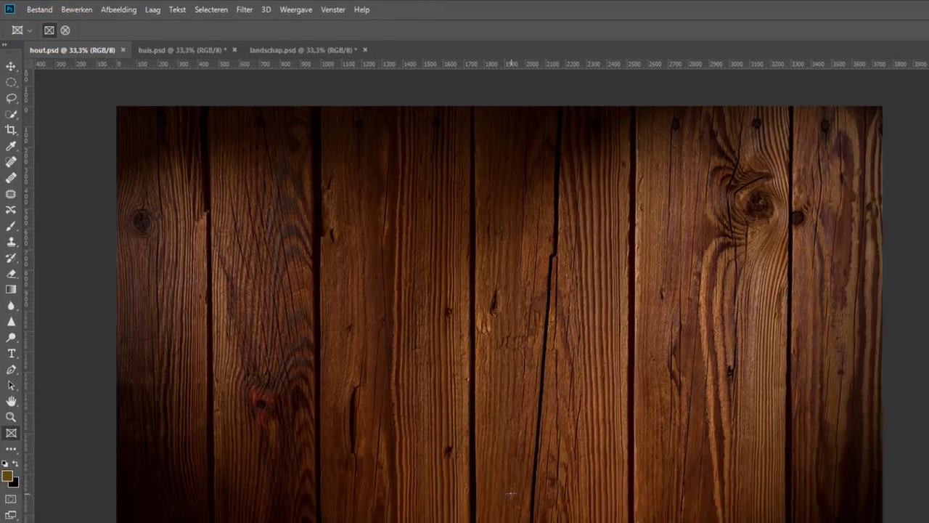
Step: Draw a rectangular frame right of centre, with a white-filled Laag 1 above Achtergrond
mouse_move(411, 396)
left_mouse_down()
mouse_move(521, 241)
mouse_move(605, 159)
mouse_move(597, 155)
left_mouse_up()
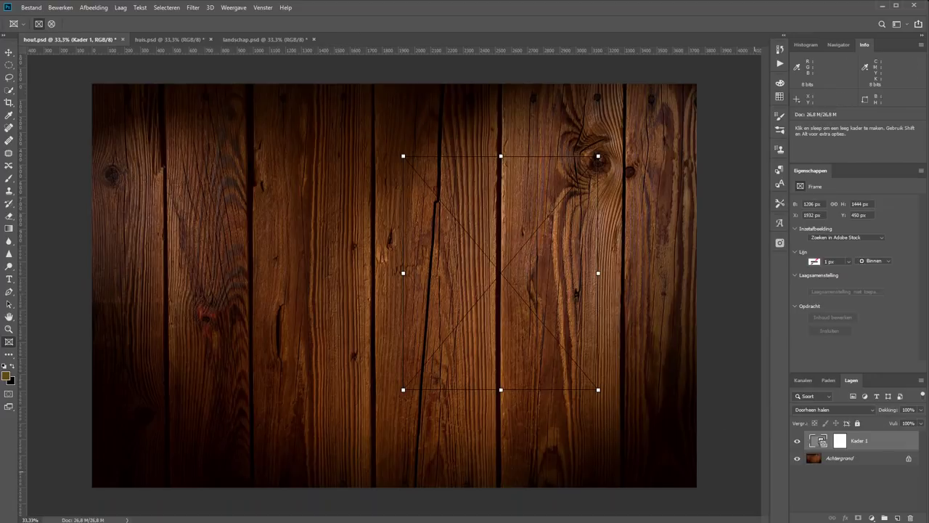
left_click(860, 460)
left_click(899, 518)
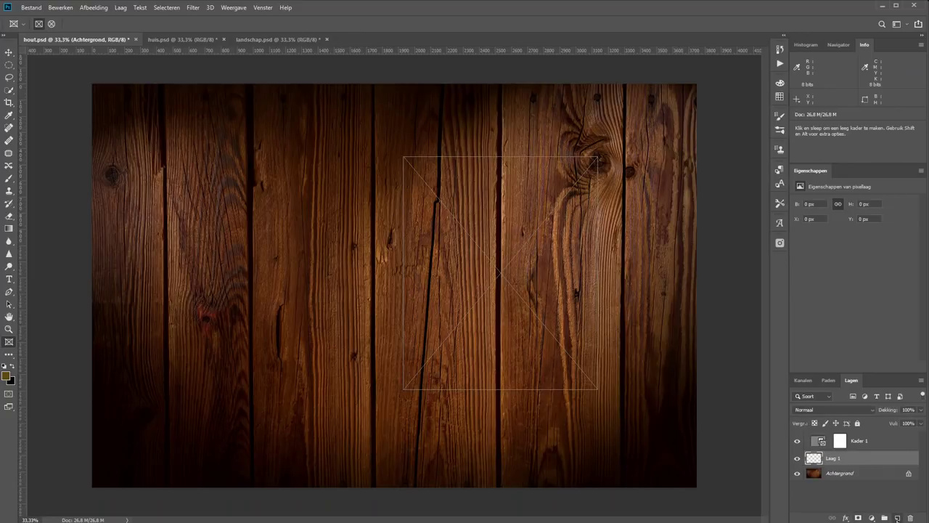
key("d")
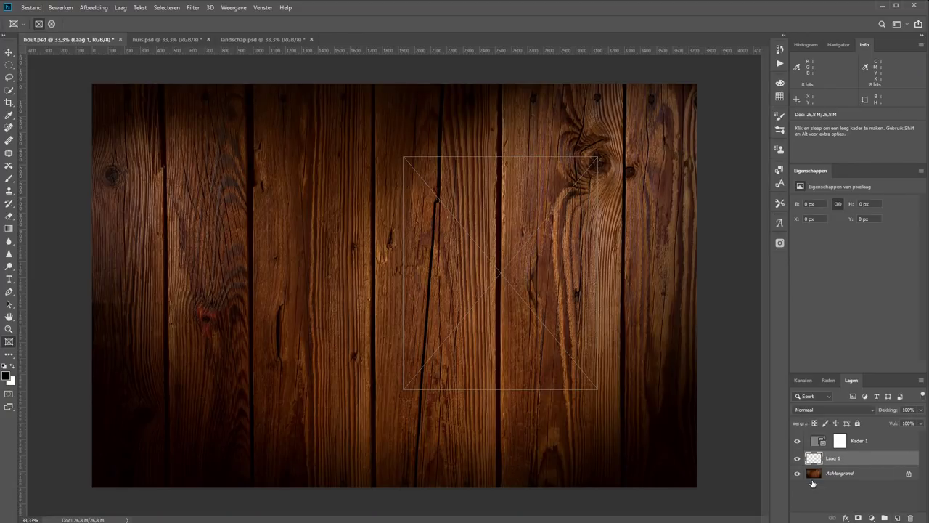
key("ctrl+BackSpace")
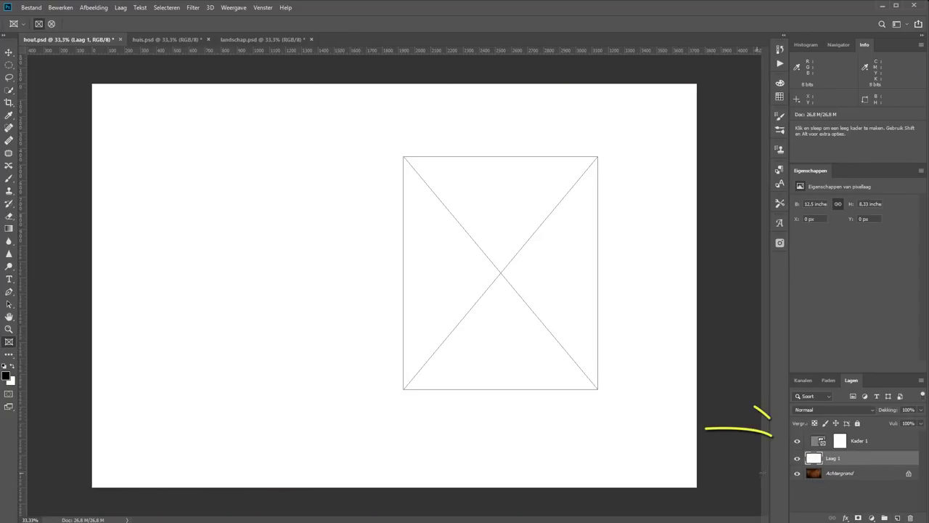
left_click(814, 442)
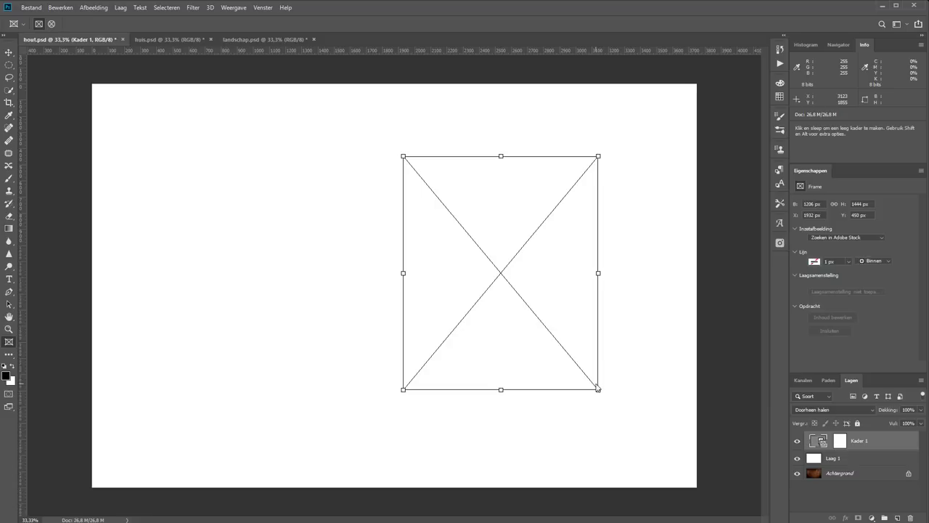
Step: Drag the snowy lake photo from landschap.psd into the hout.psd frame
left_click(250, 40)
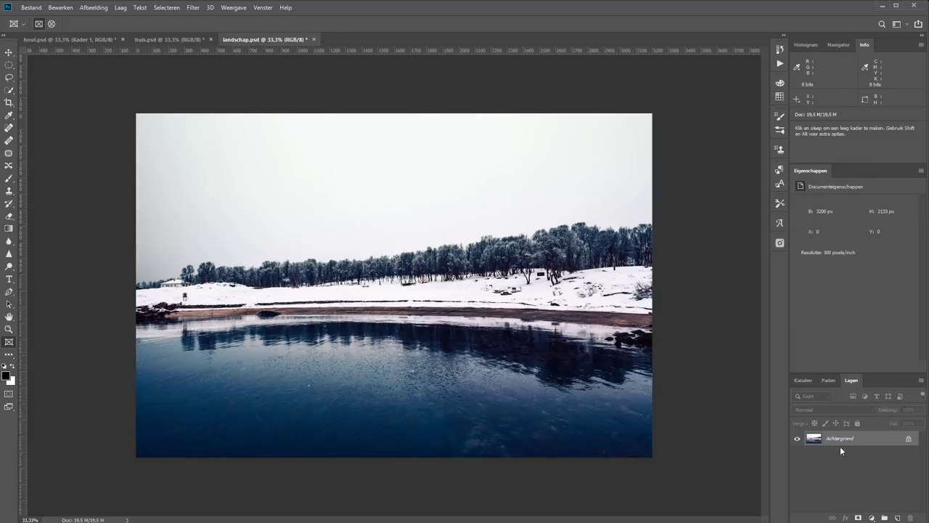
left_click_drag(814, 439, 73, 45)
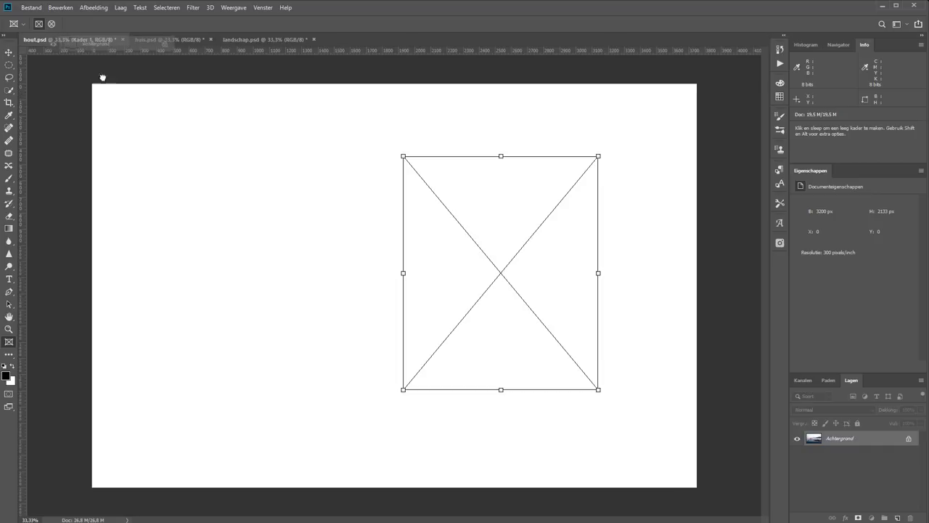
mouse_move(73, 45)
left_mouse_down()
mouse_move(552, 303)
mouse_move(487, 266)
left_mouse_up()
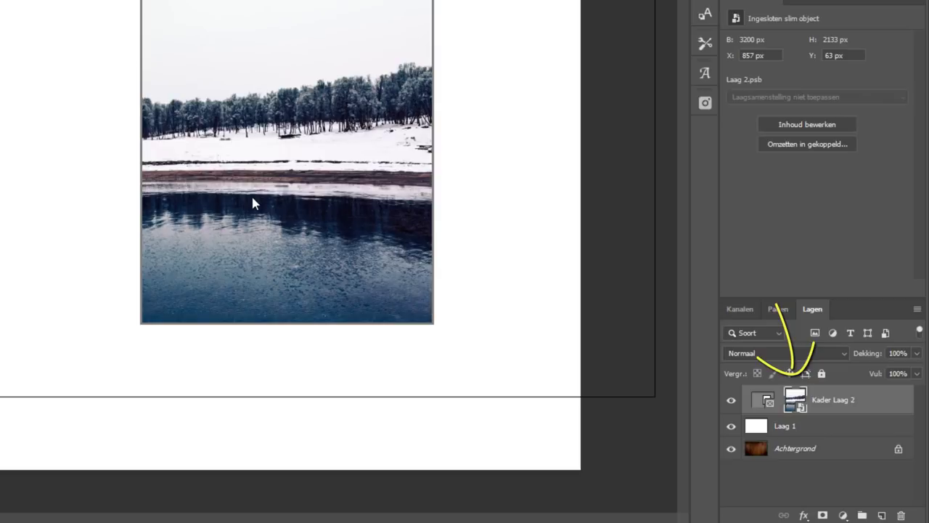
Step: Widen the frame leftward and shrink the lake photo inside it
left_click(756, 407)
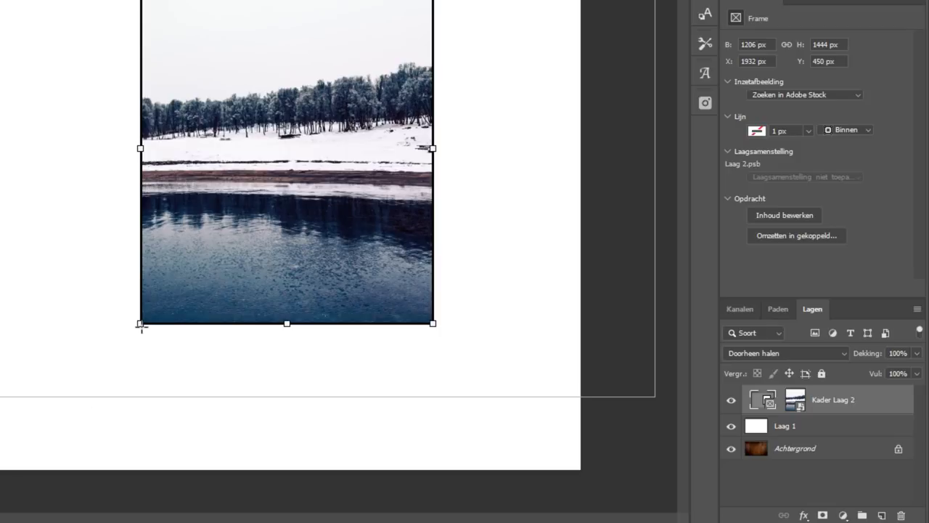
left_click_drag(140, 324, 0, 313)
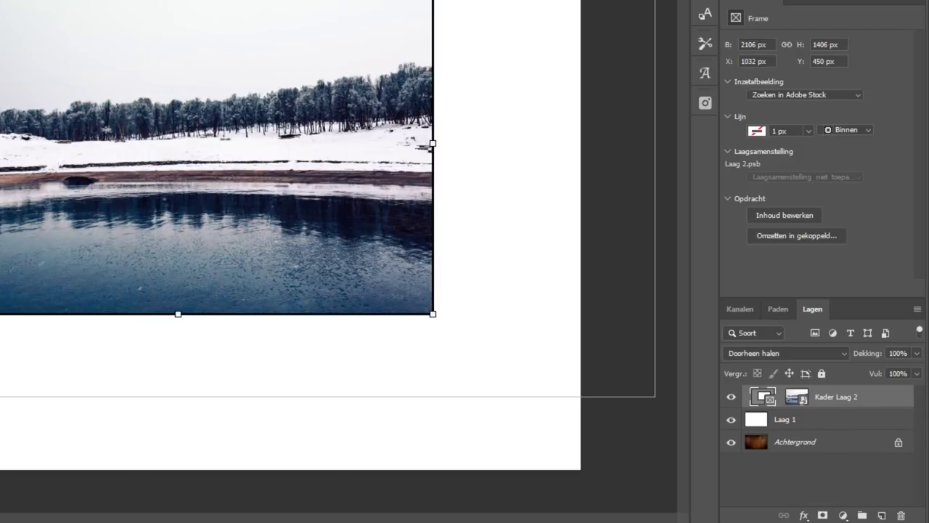
left_click(797, 397)
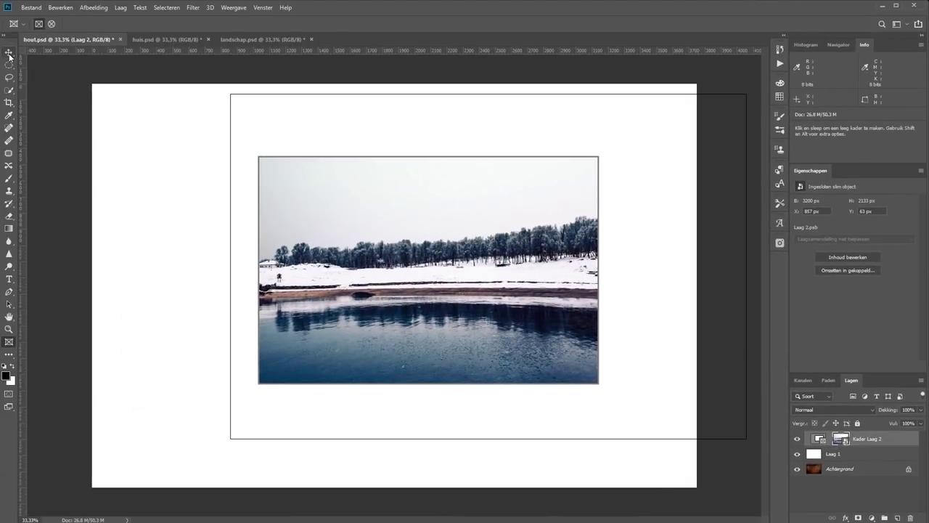
left_click(9, 53)
mouse_move(230, 438)
left_mouse_down()
mouse_move(245, 392)
mouse_move(357, 353)
left_mouse_up()
left_click_drag(427, 288, 300, 335)
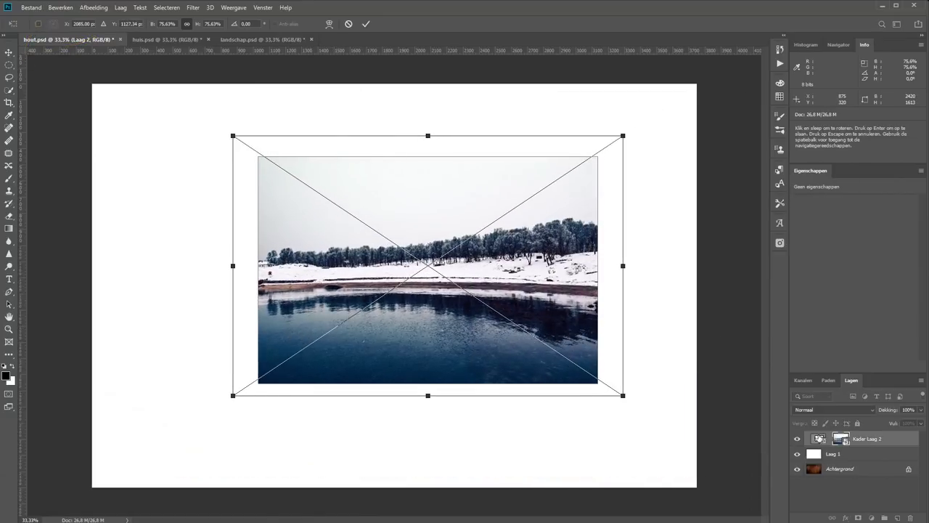
key("Return")
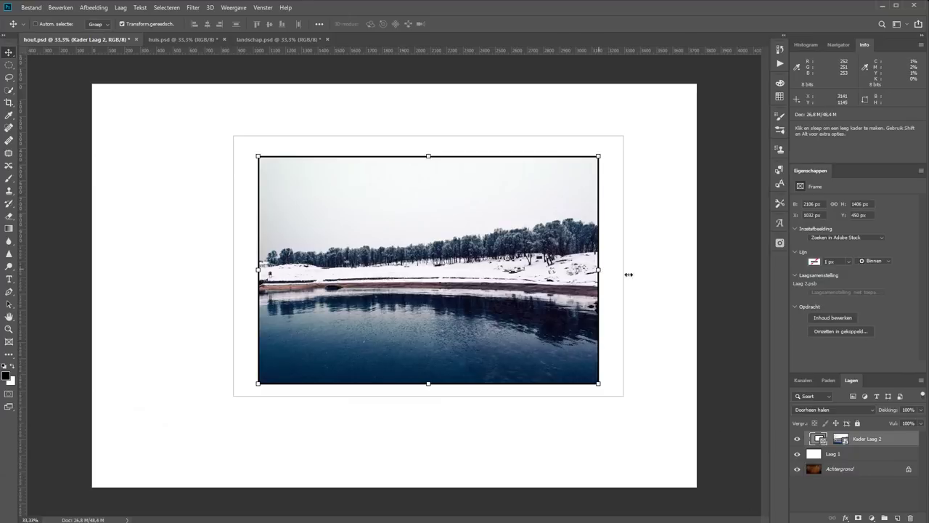
Step: Adjust the frame's right and top edges to roughly 1272 × 1042 px
left_click_drag(600, 270, 675, 273)
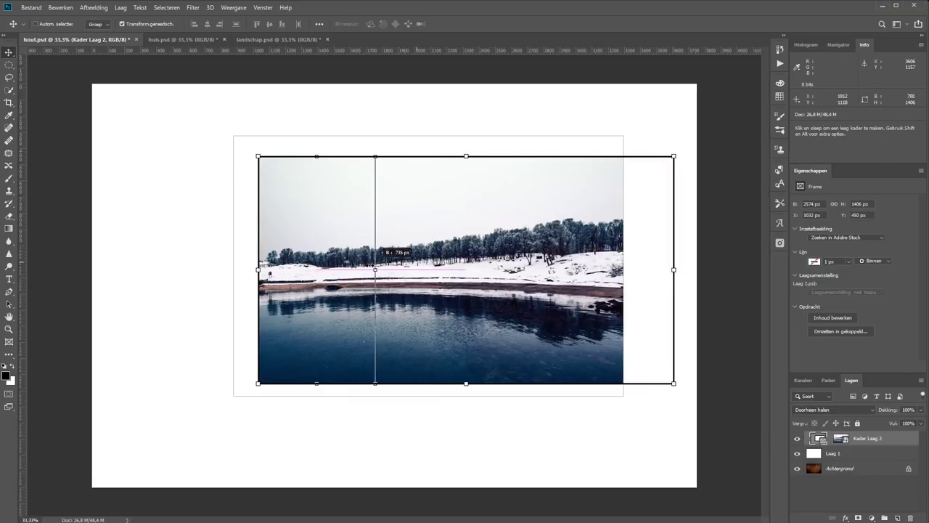
left_click_drag(374, 270, 364, 270)
left_click_drag(311, 156, 294, 274)
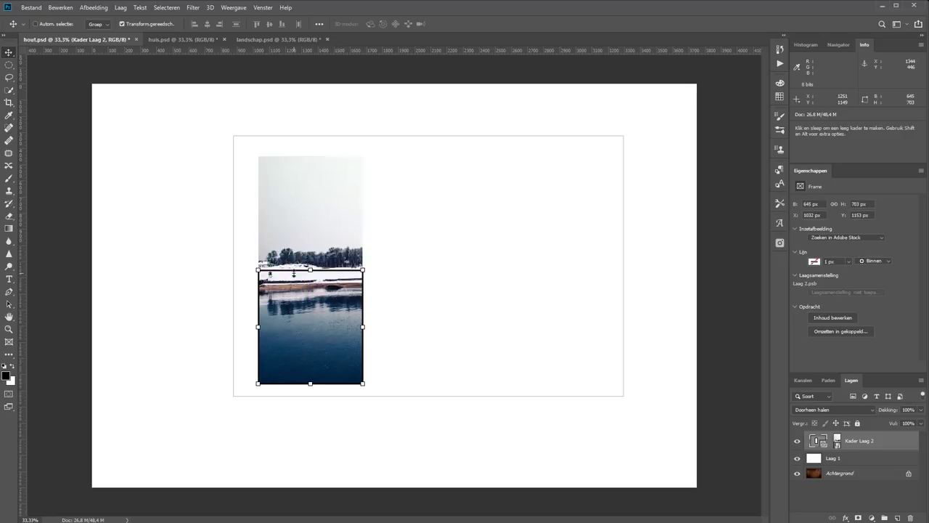
left_click_drag(363, 270, 467, 212)
Step: Set white Laag 1 to 25% opacity and reposition the frame at 1545 × 1153 px
left_click(862, 457)
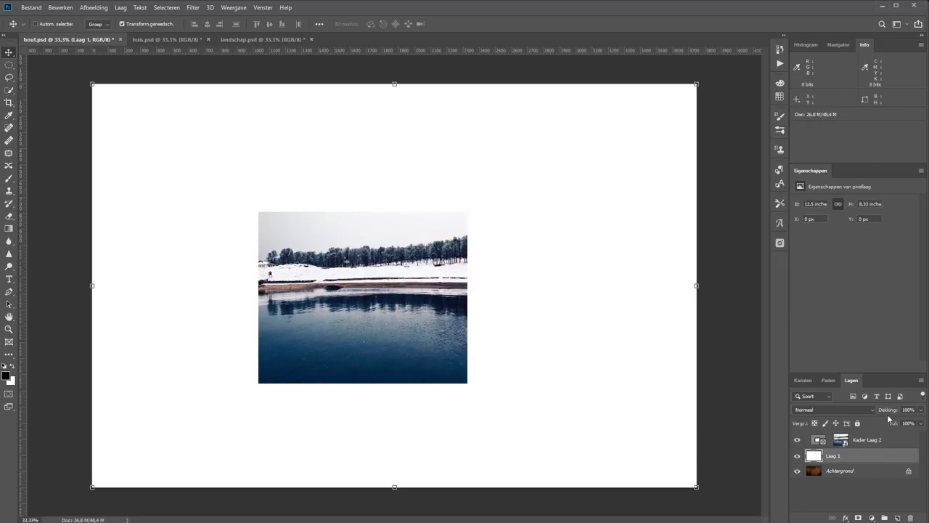
left_click_drag(890, 412, 853, 411)
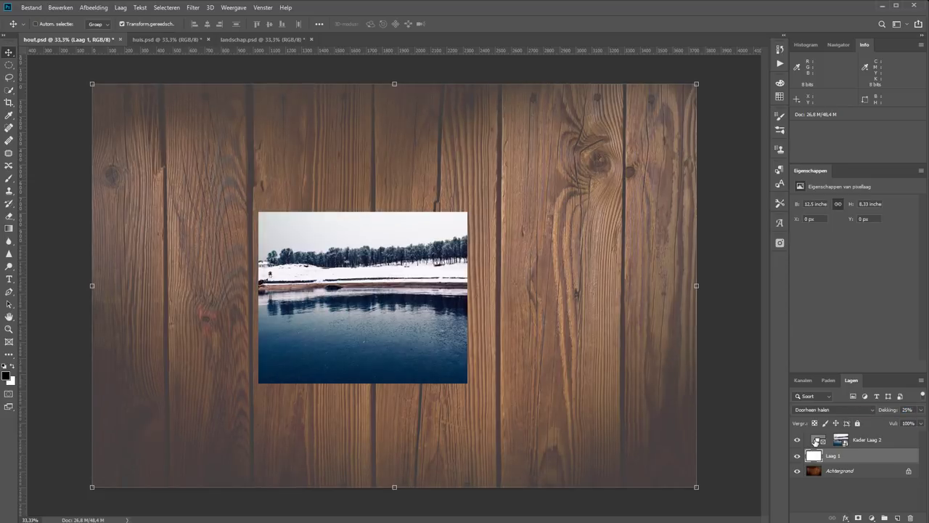
left_click(818, 440)
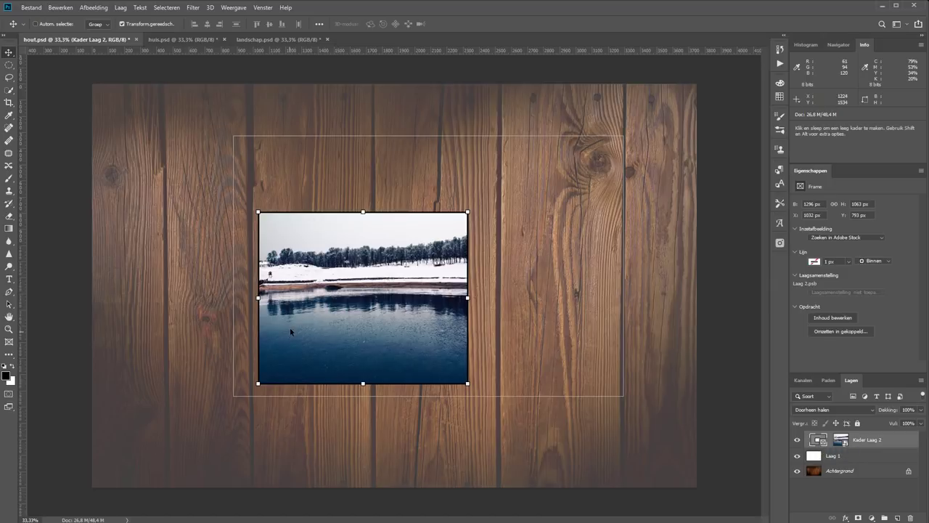
mouse_move(360, 320)
left_mouse_down()
mouse_move(323, 326)
mouse_move(369, 342)
left_mouse_up()
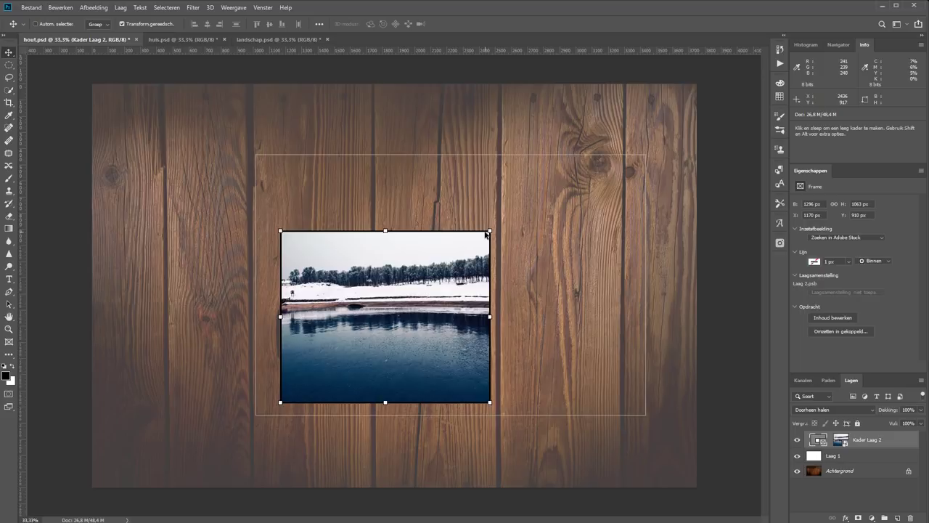
mouse_move(490, 231)
left_mouse_down()
mouse_move(551, 215)
mouse_move(530, 216)
left_mouse_up()
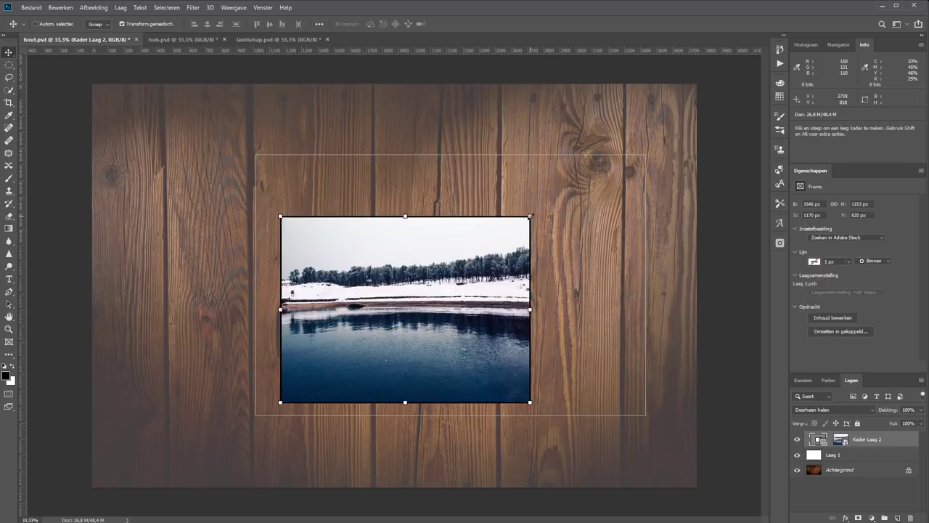
Step: Rescale the lake photo within its frame and move the frame to X 356, Y 252 px
left_click(841, 440)
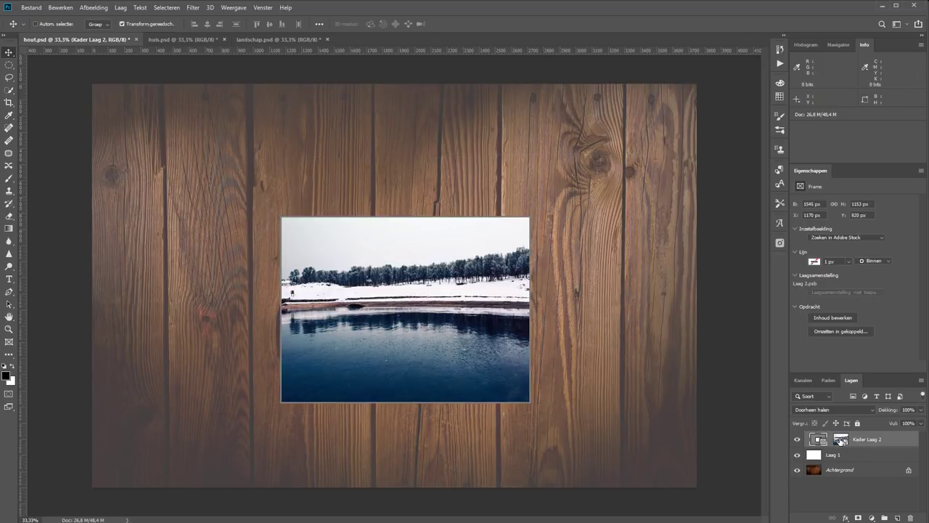
key("ctrl+t")
left_click_drag(559, 146, 552, 211)
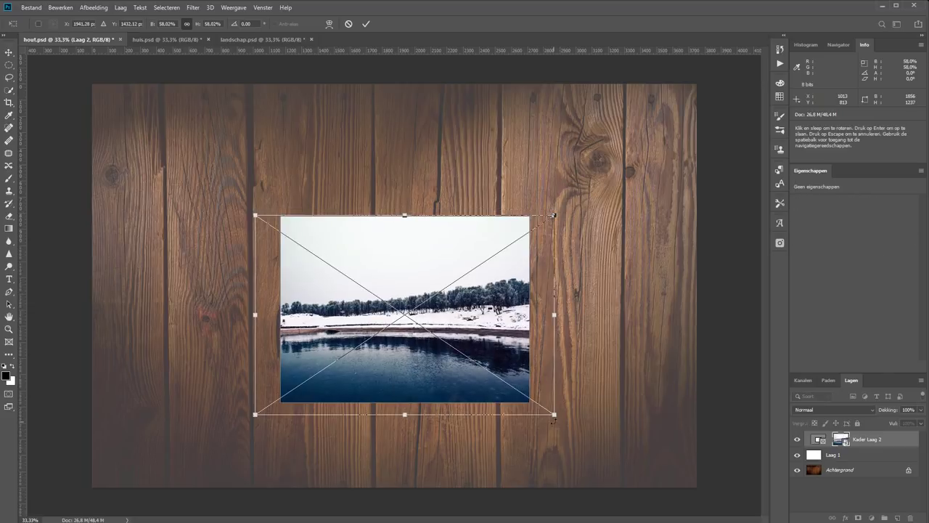
left_click_drag(552, 415, 541, 404)
key("Return")
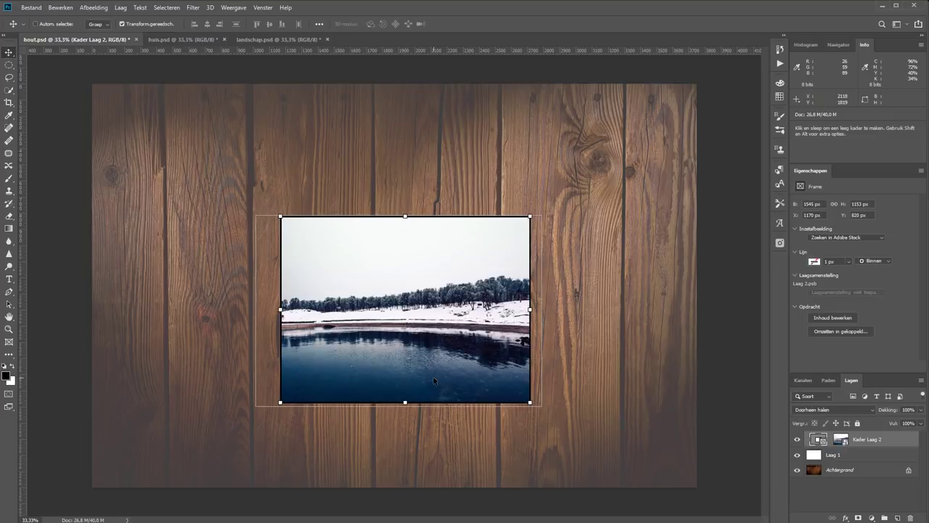
mouse_move(403, 328)
left_mouse_down()
mouse_move(262, 210)
mouse_move(282, 245)
left_mouse_up()
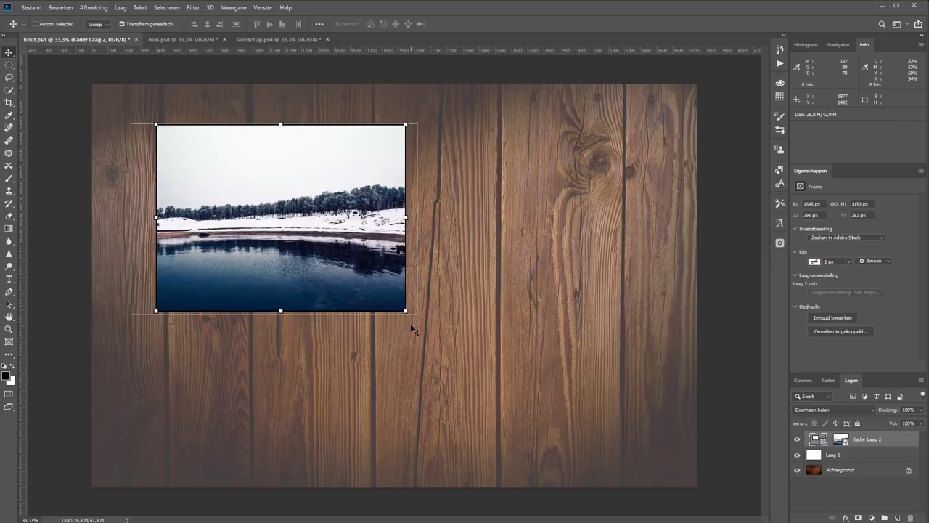
Step: Scale up the lake photo inside its frame, undoing an accidental frame enlargement
mouse_move(406, 311)
left_mouse_down()
mouse_move(453, 361)
mouse_move(539, 418)
left_mouse_up()
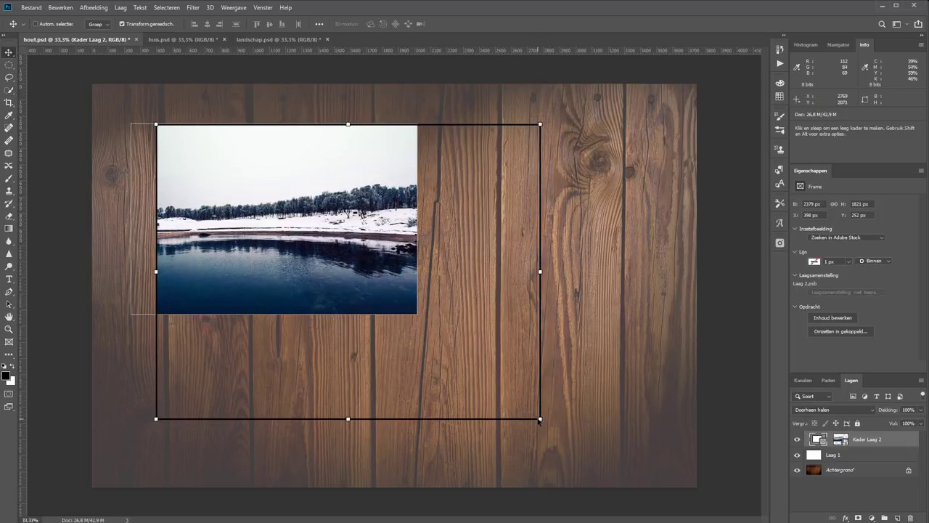
key("ctrl+z")
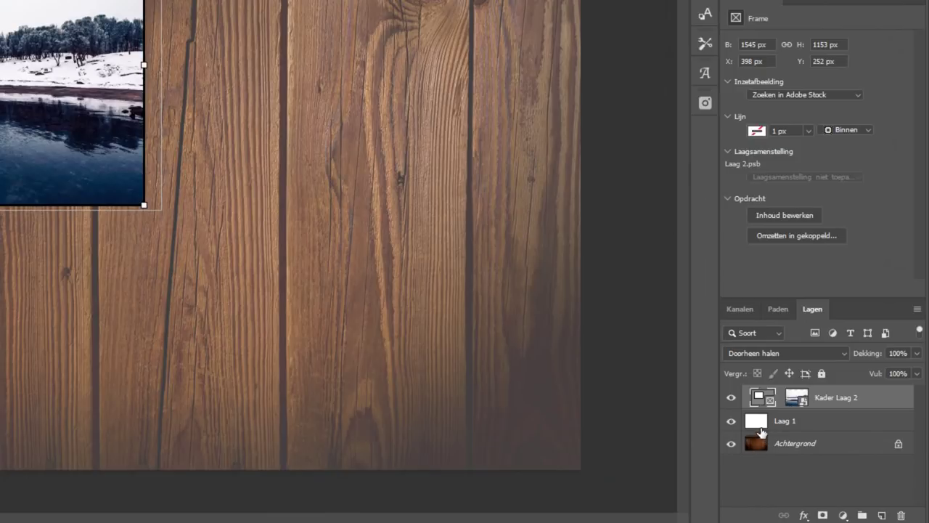
left_click(794, 402)
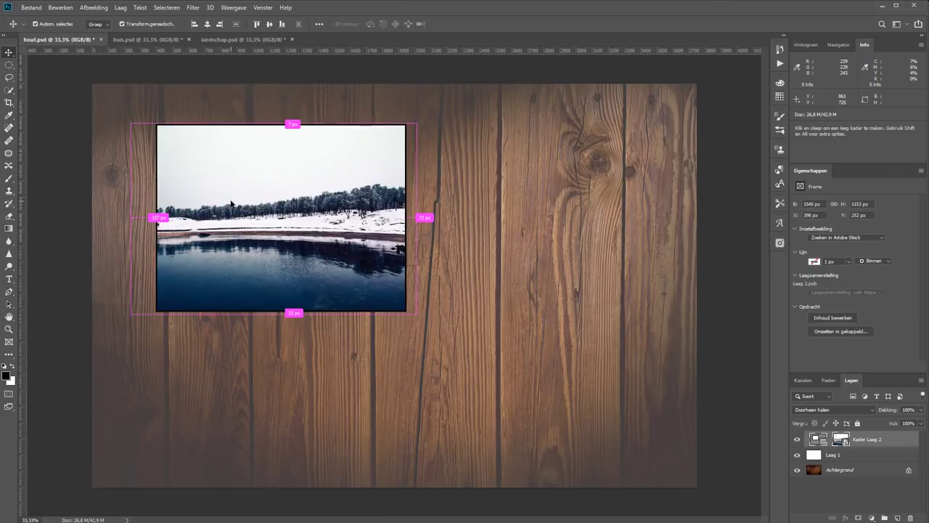
key("ctrl+t")
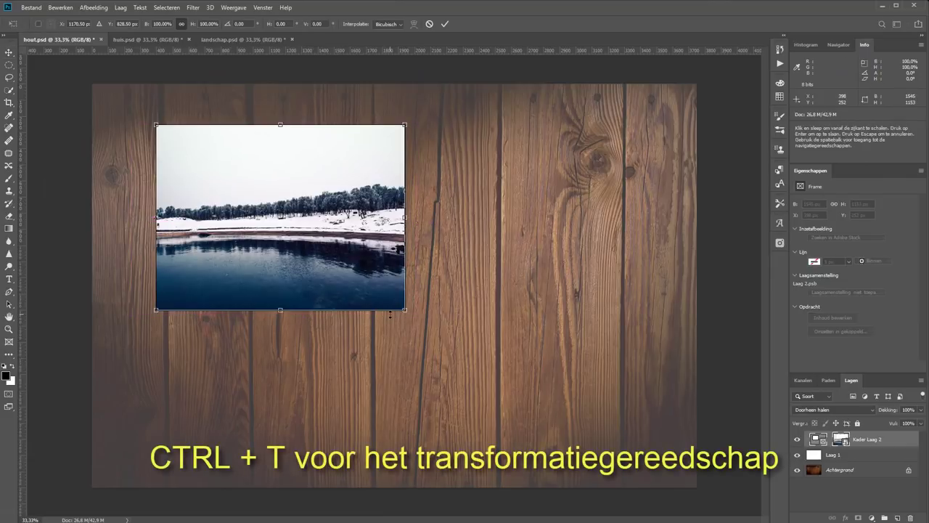
mouse_move(390, 314)
left_mouse_down()
mouse_move(641, 313)
mouse_move(639, 351)
left_mouse_up()
key("Return")
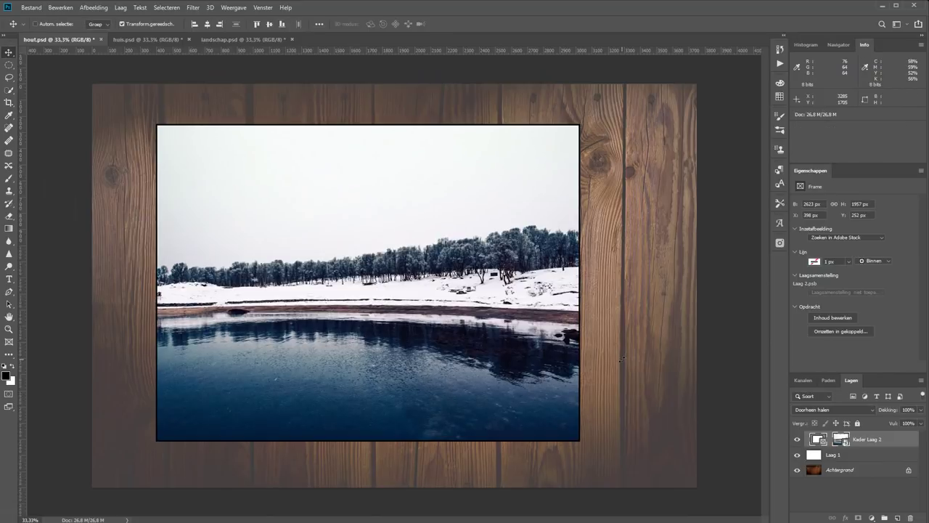
Step: Scale the landscape frame to 68.4% and place it at X 81, Y 108 px
key("ctrl+t")
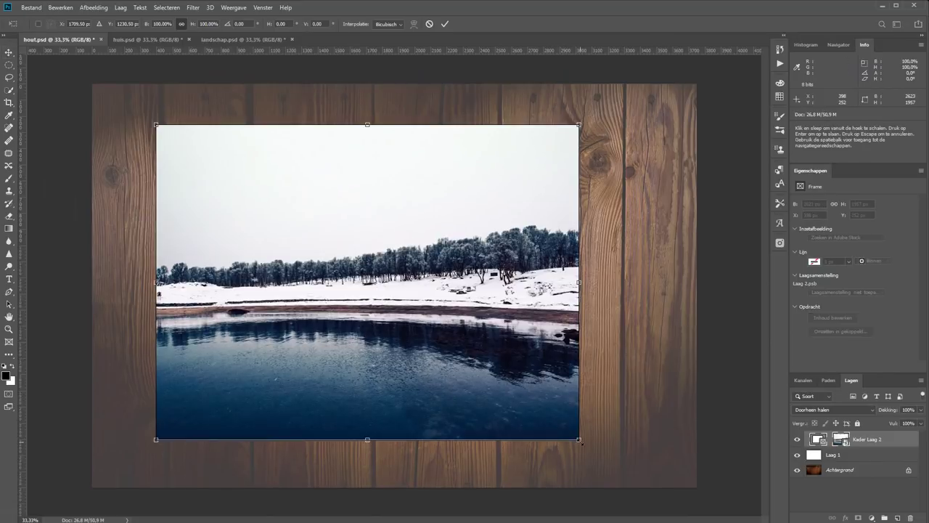
left_click_drag(581, 441, 445, 340)
left_click_drag(384, 275, 330, 251)
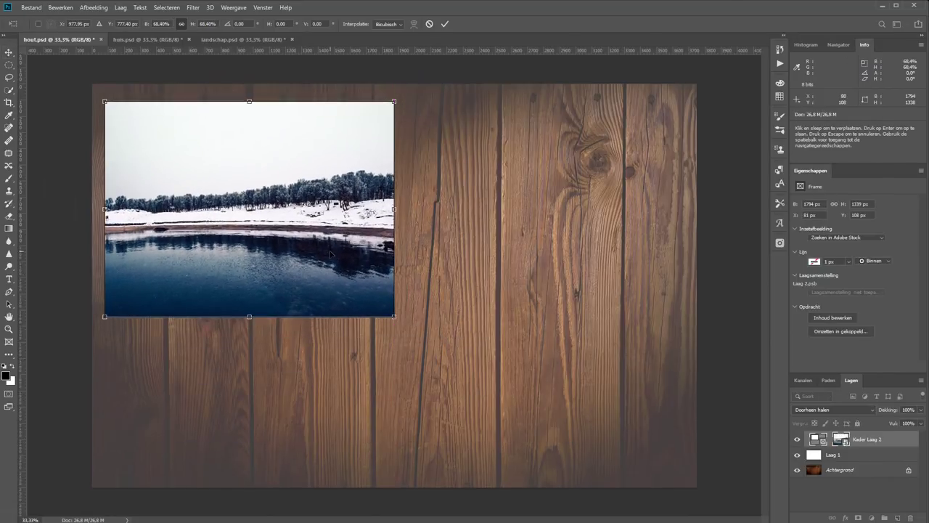
key("Return")
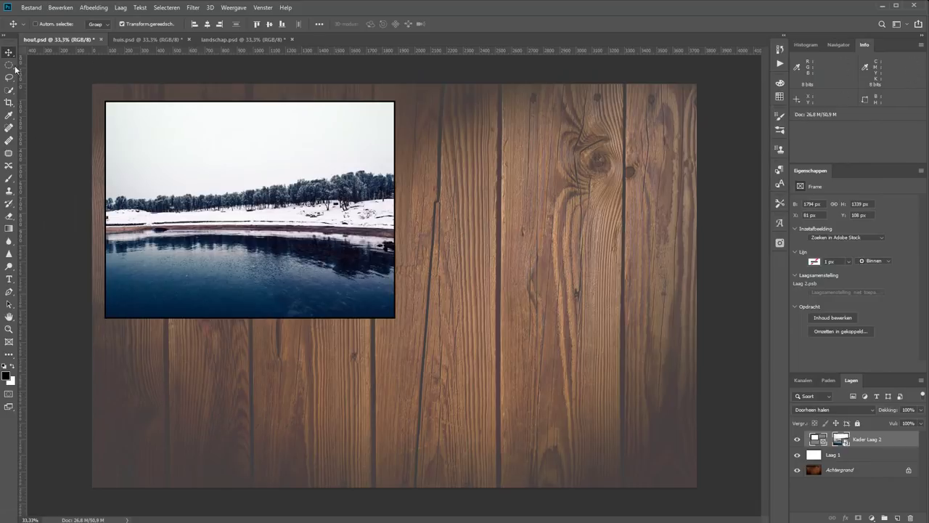
Step: Draw a circular frame about 1347 px across right of the lake photo, replacing an oval attempt
left_click(9, 341)
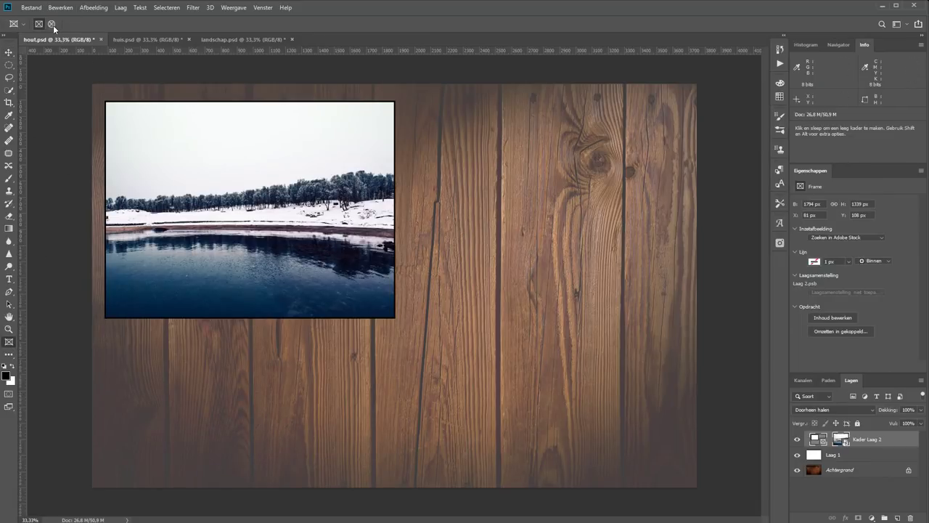
mouse_move(466, 201)
left_mouse_down()
mouse_move(529, 316)
mouse_move(600, 341)
left_mouse_up()
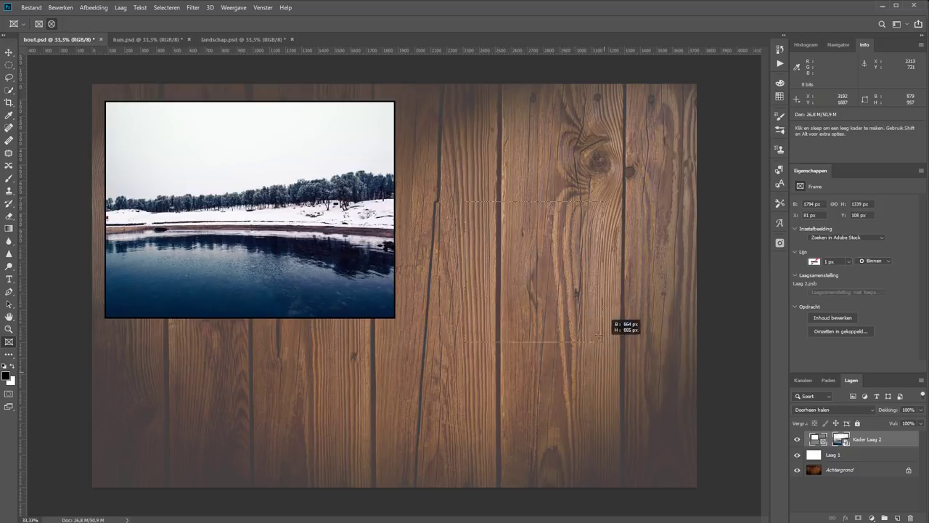
mouse_move(600, 342)
left_mouse_down()
mouse_move(662, 356)
mouse_move(654, 344)
mouse_move(660, 401)
mouse_move(505, 398)
mouse_move(526, 426)
left_mouse_up()
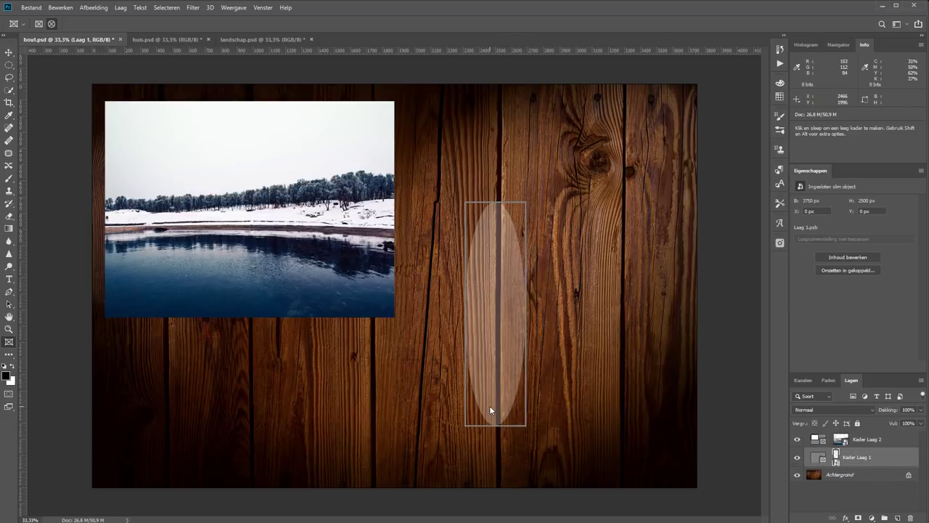
key("ctrl+z")
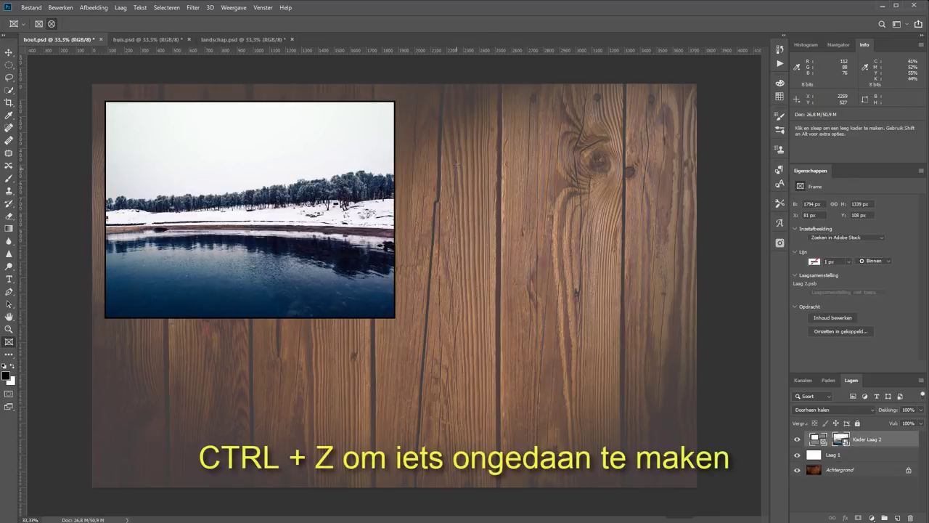
mouse_move(444, 155)
left_mouse_down()
mouse_move(484, 209)
mouse_move(544, 249)
mouse_move(661, 390)
left_mouse_up()
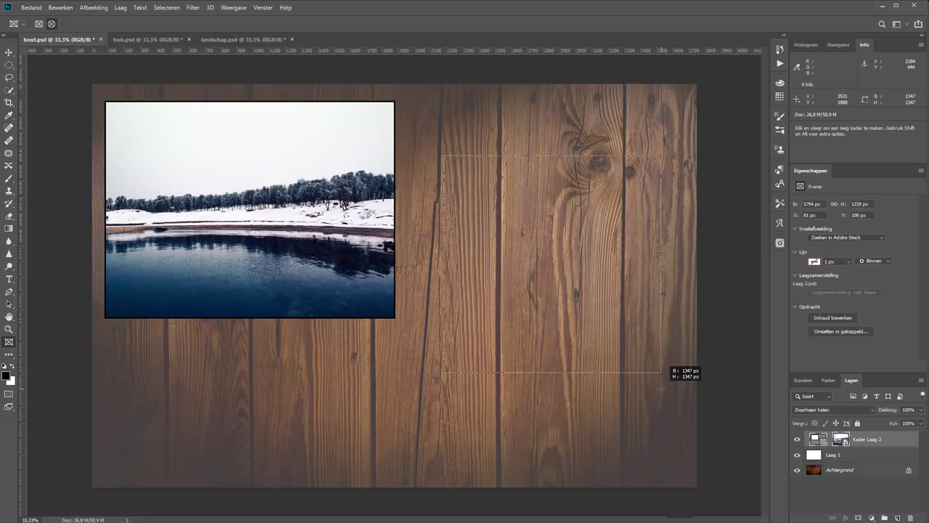
left_click_drag(661, 389, 669, 380)
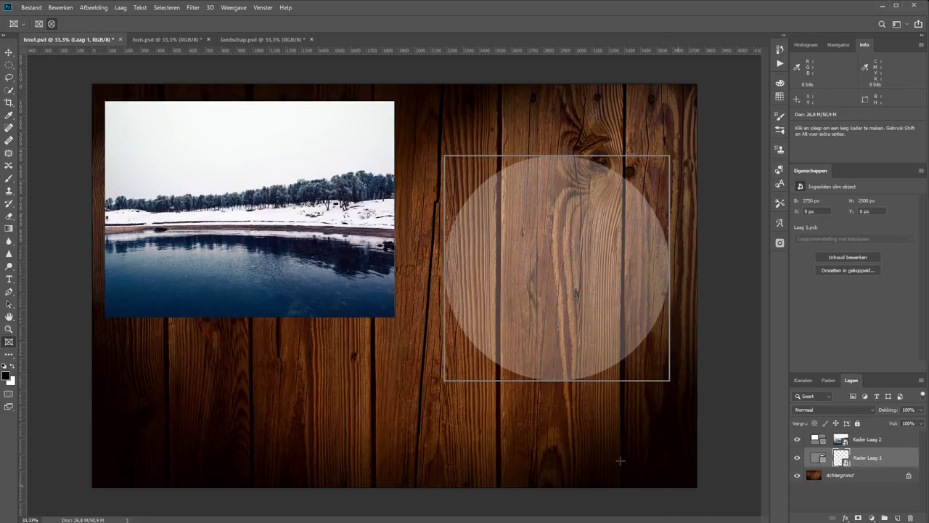
Step: Add a white Laag 3 above the wood background at about 20% opacity
left_click(851, 477)
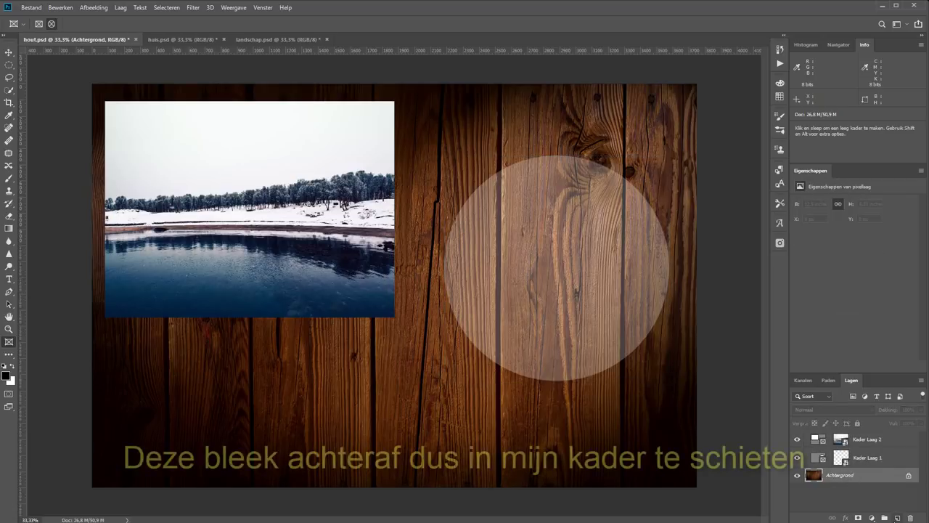
left_click(897, 518, "alt")
key("Return")
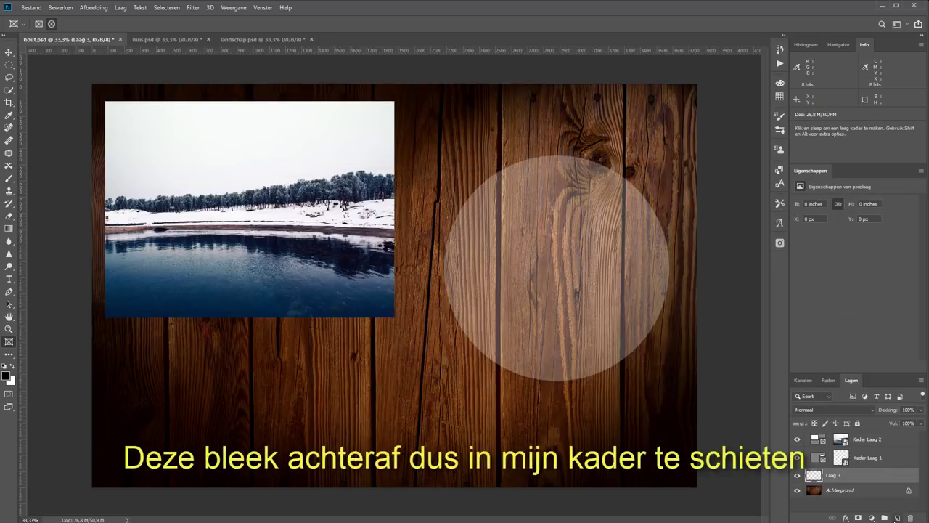
key("ctrl+BackSpace")
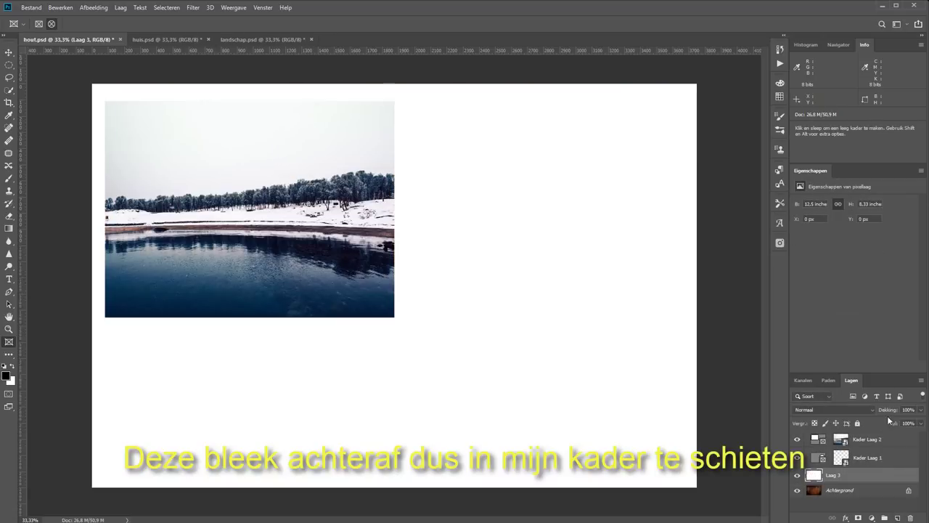
left_click_drag(887, 410, 854, 411)
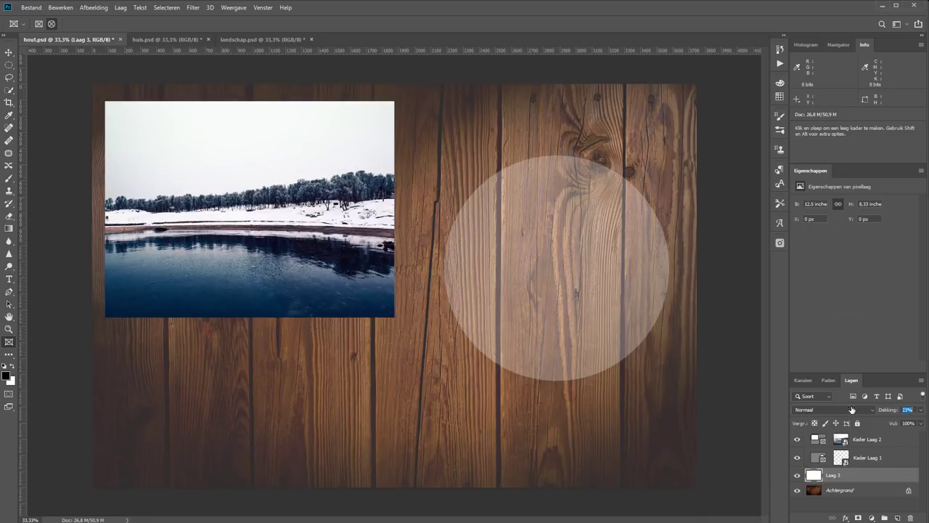
left_click(820, 457)
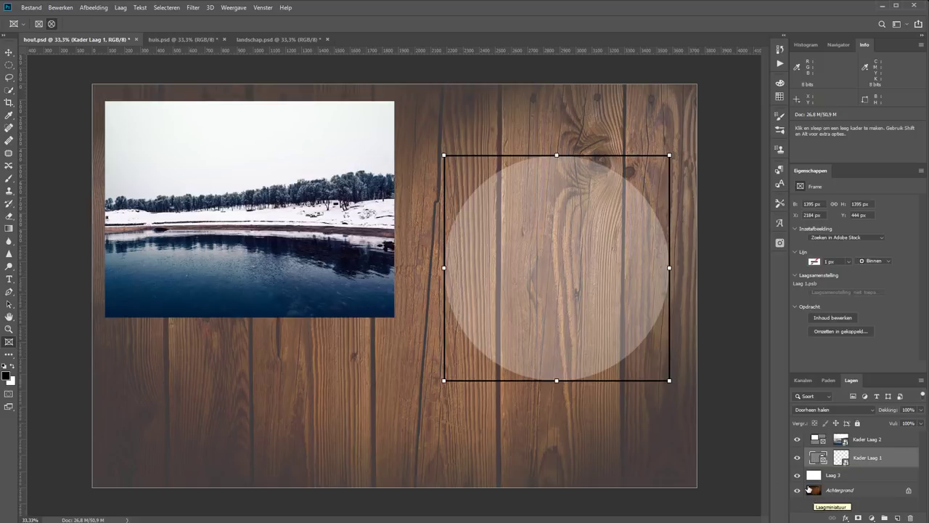
Step: Copy the modern house photo from huis.psd into hout.psd as Laag 4
left_click(815, 474)
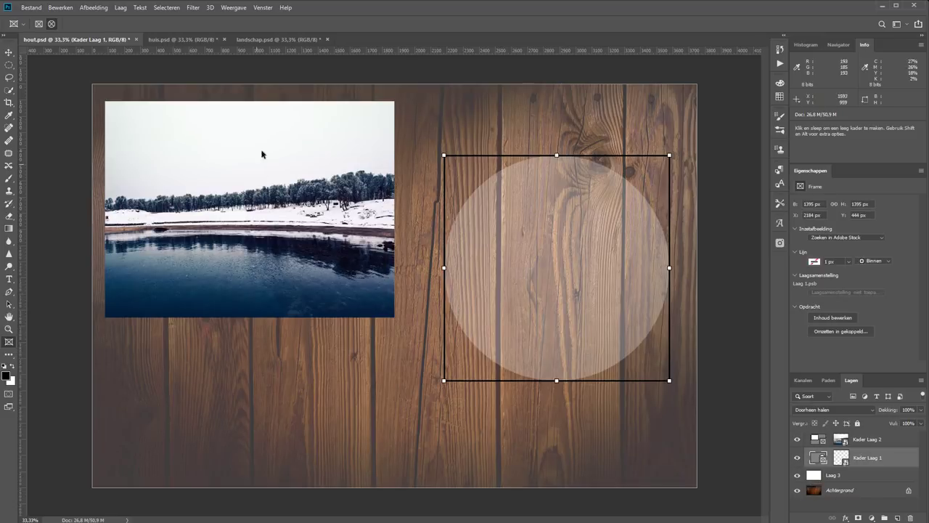
left_click(138, 38)
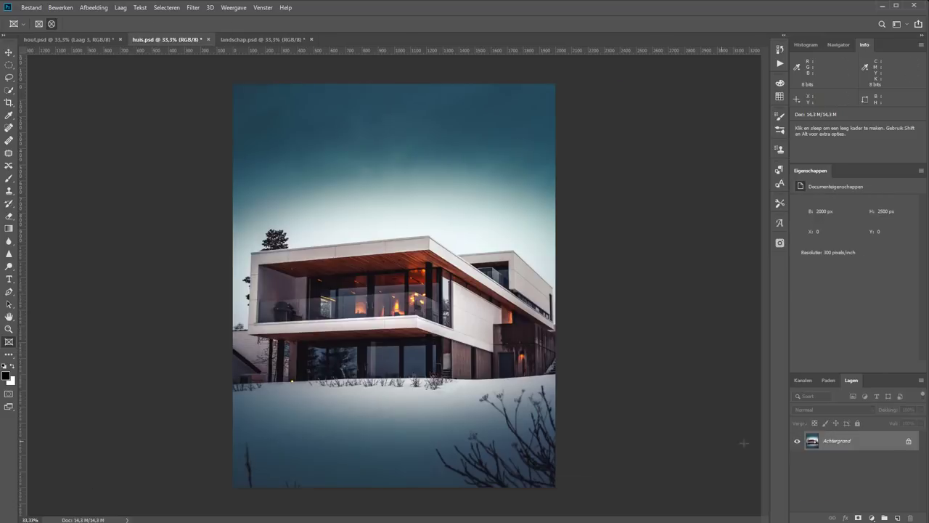
mouse_move(813, 445)
left_mouse_down()
mouse_move(49, 56)
mouse_move(204, 417)
left_mouse_up()
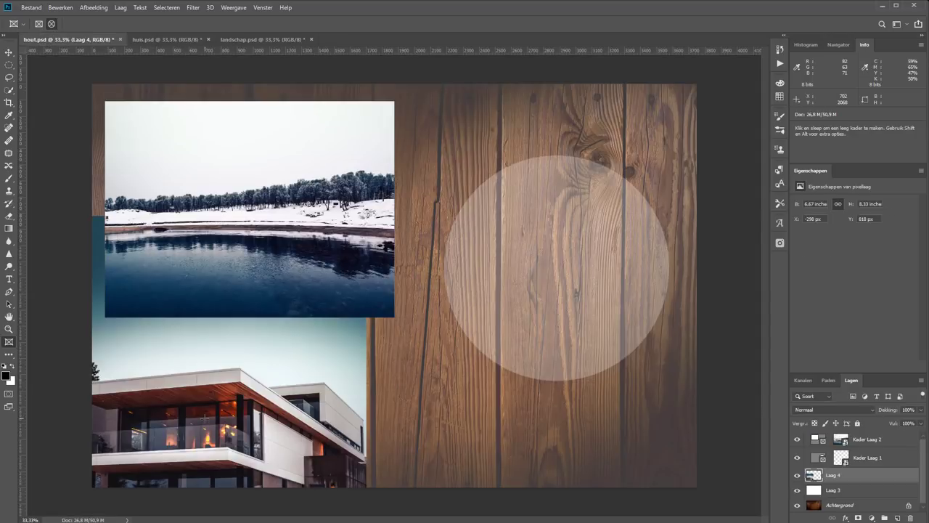
Step: Drag the house photo Laag 4 into the circular frame Kader Laag 1
left_click(868, 457)
left_click_drag(813, 475, 842, 458)
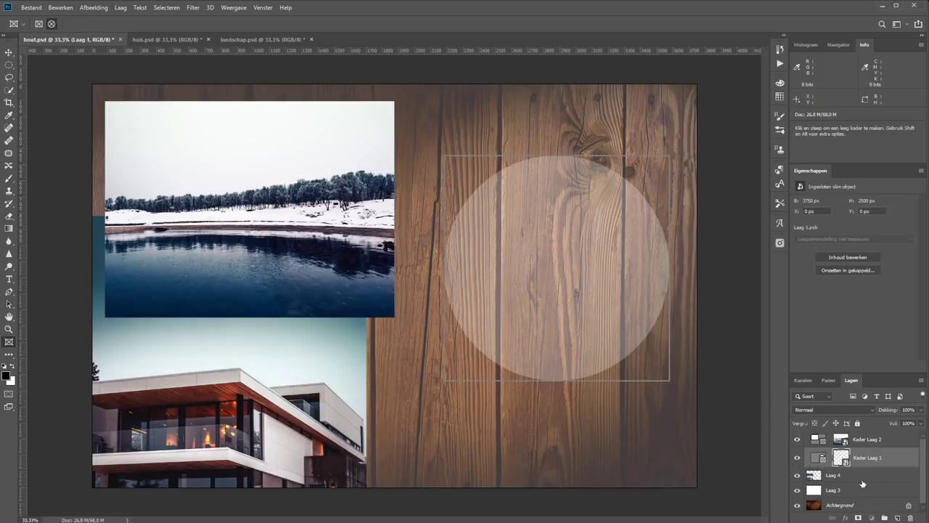
left_click_drag(842, 458, 840, 457)
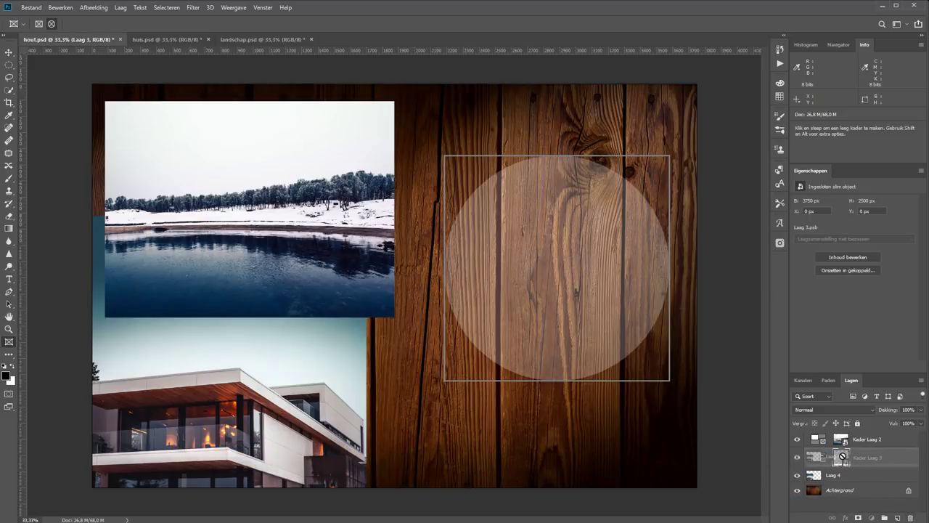
left_click_drag(840, 457, 910, 517)
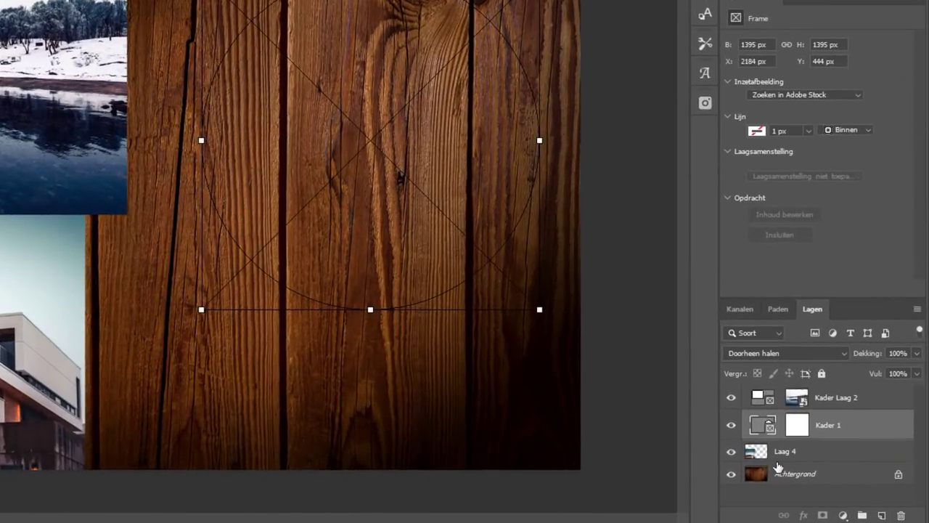
left_click_drag(759, 454, 800, 427)
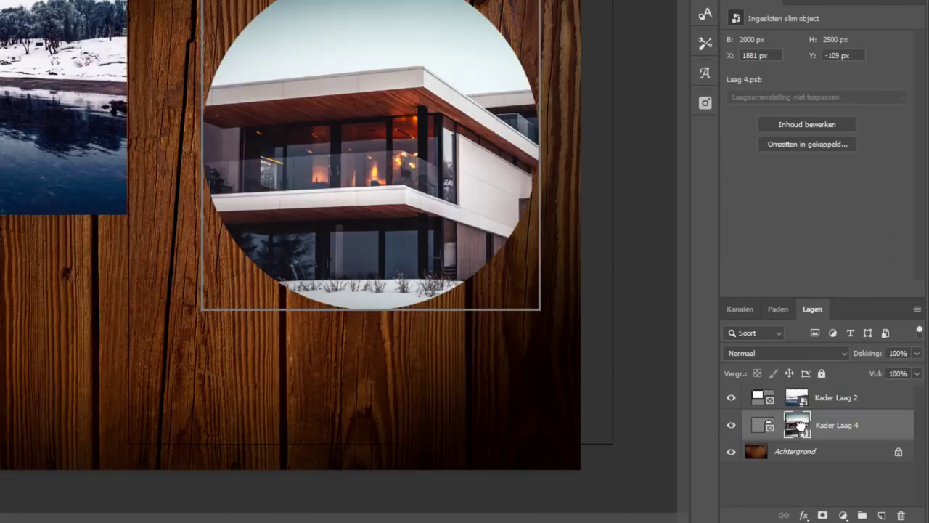
Step: Scale the house photo to fit, then enlarge the circle and move it lower right
key("ctrl+t")
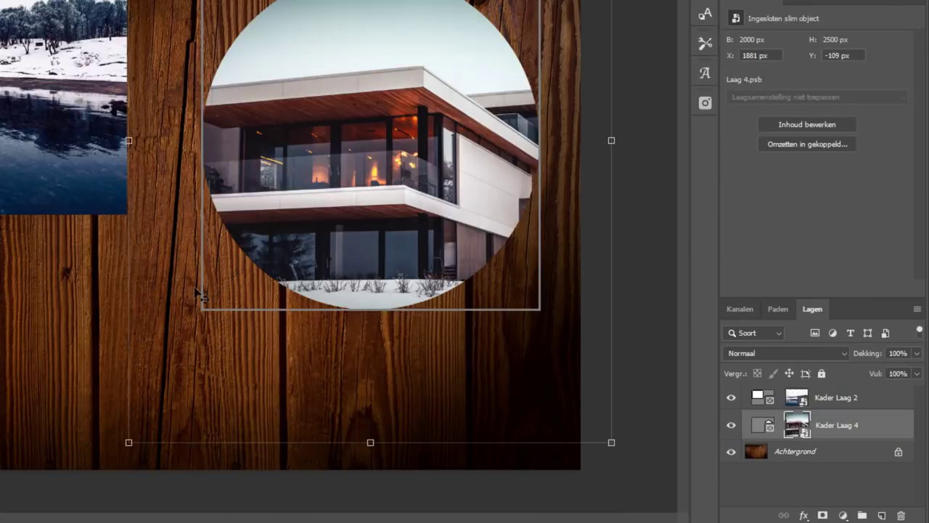
mouse_move(128, 443)
left_mouse_down()
mouse_move(207, 338)
mouse_move(191, 363)
left_mouse_up()
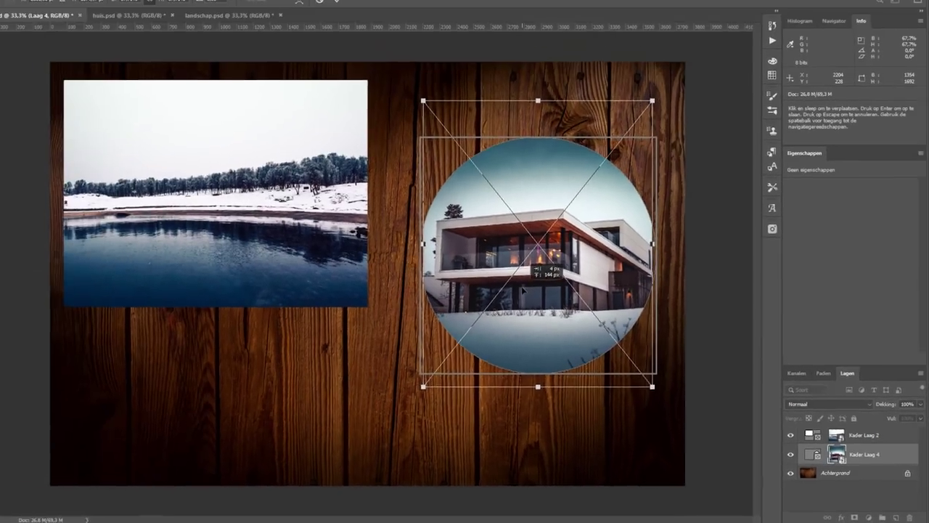
key("Return")
left_click_drag(444, 155, 421, 122)
left_click_drag(552, 269, 561, 363)
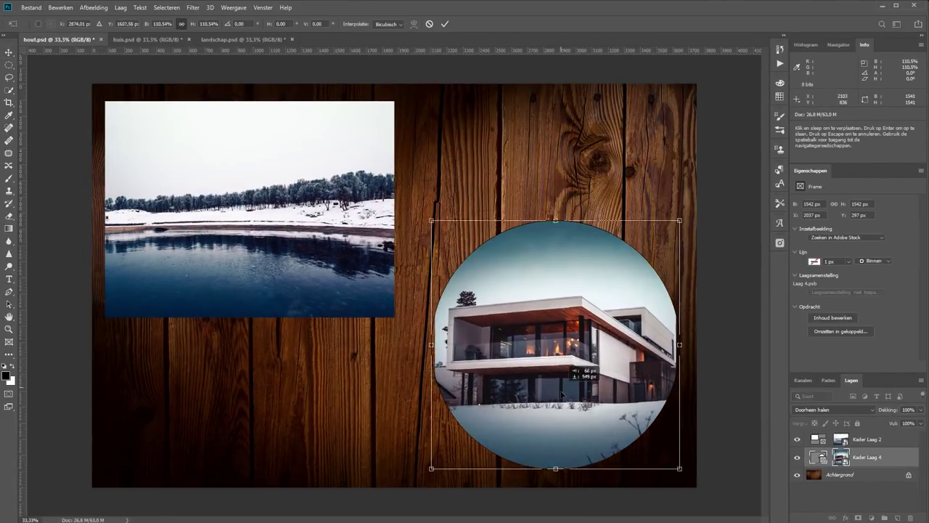
left_click(869, 439)
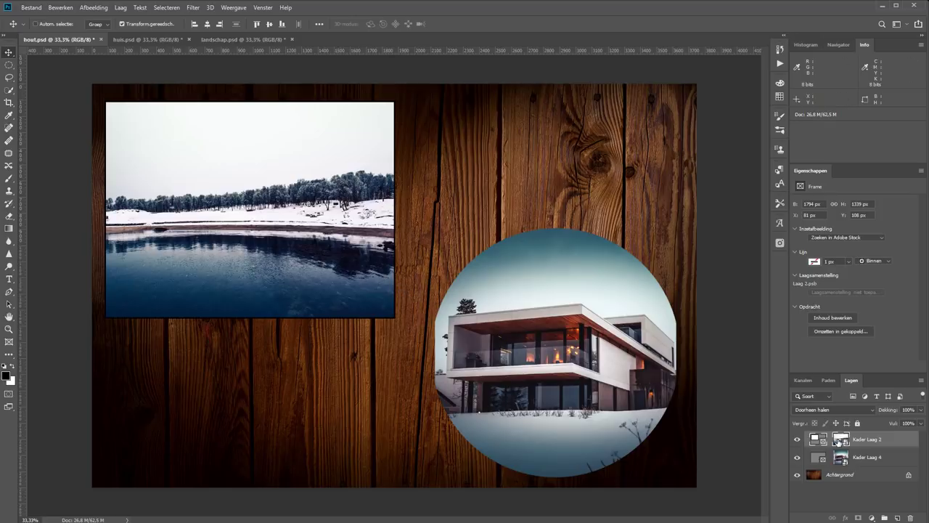
Step: Enlarge the landscape photo frame with Free Transform
key("ctrl+t")
left_click_drag(394, 316, 420, 336)
key("Return")
Step: Add a white-filled layer above Achtergrond at 20% opacity
left_click(843, 474)
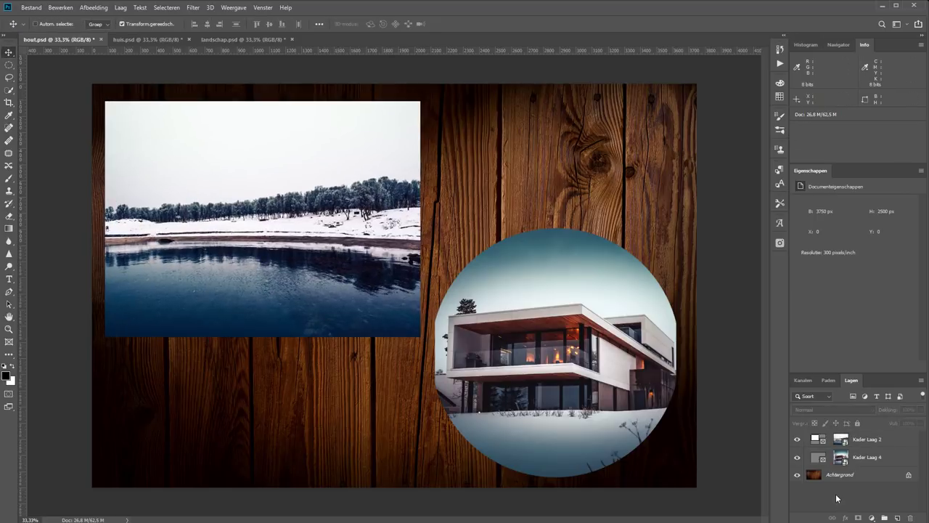
left_click(842, 474)
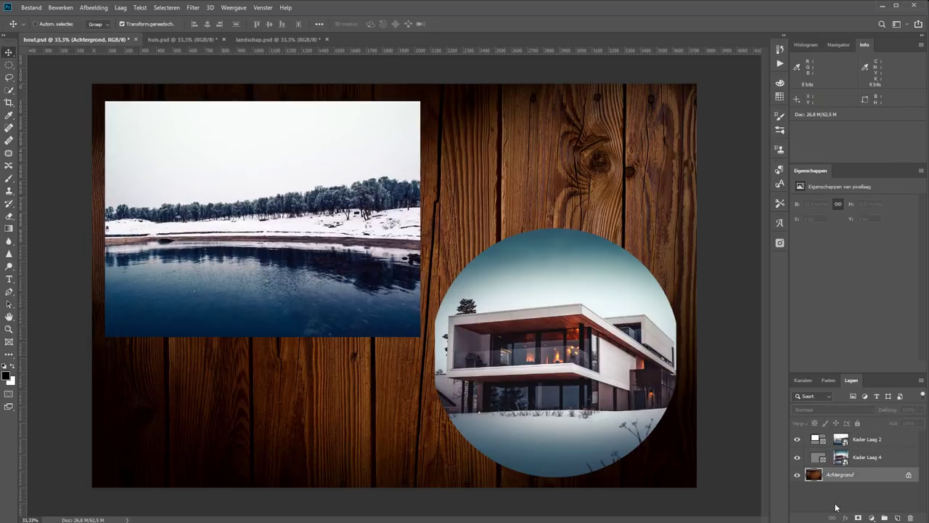
key("ctrl+shift+n")
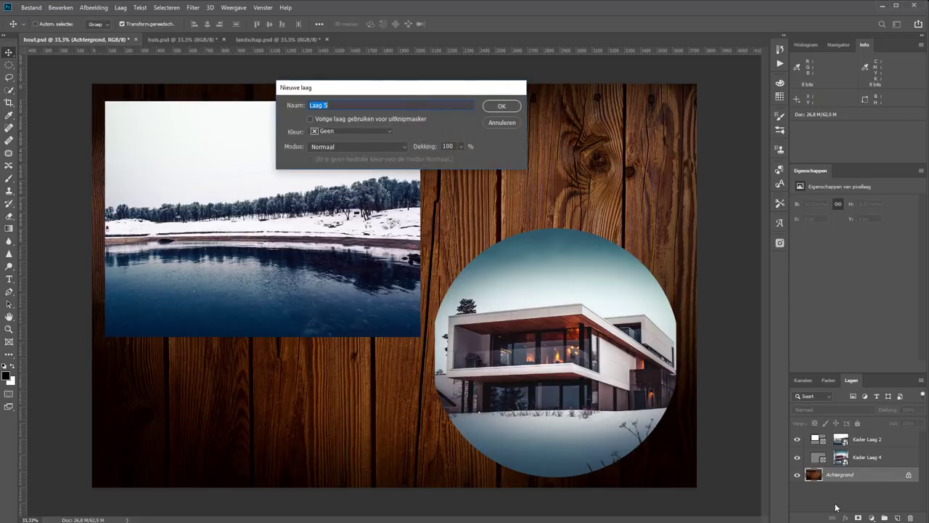
key("Return")
key("ctrl+BackSpace")
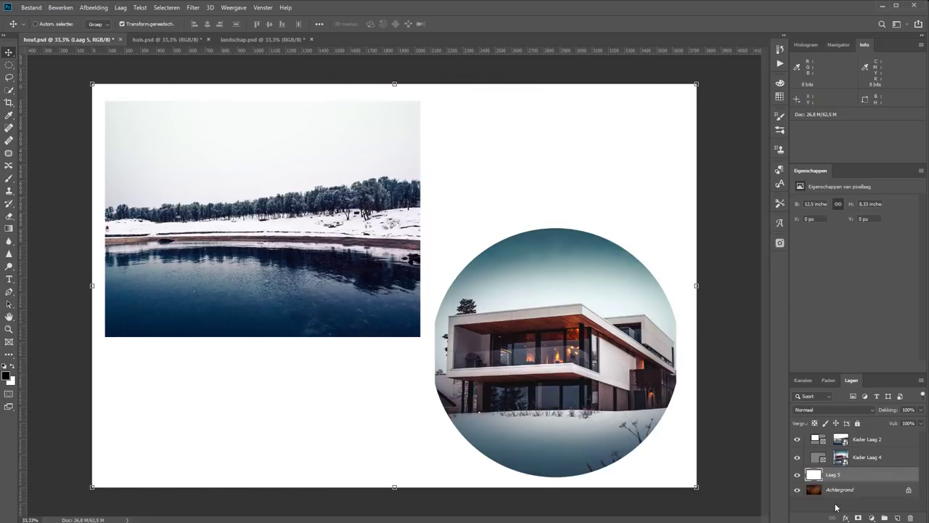
key("2")
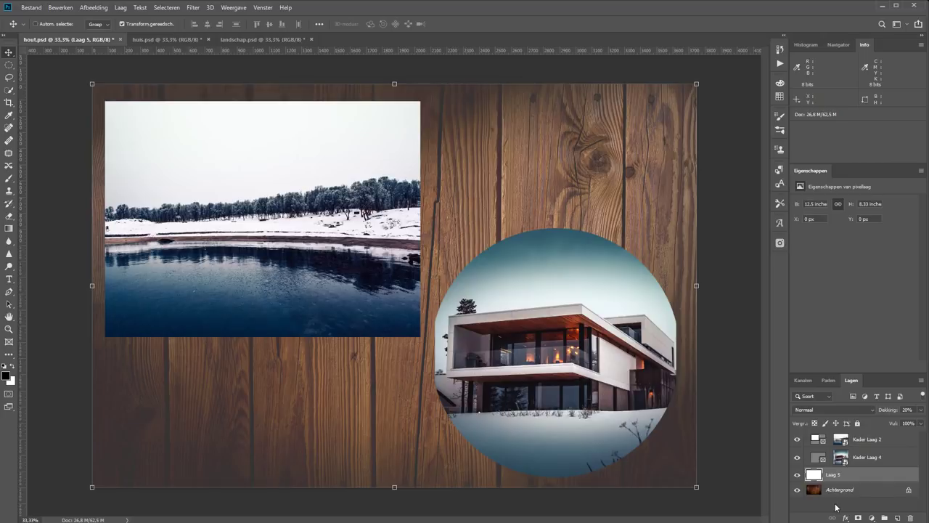